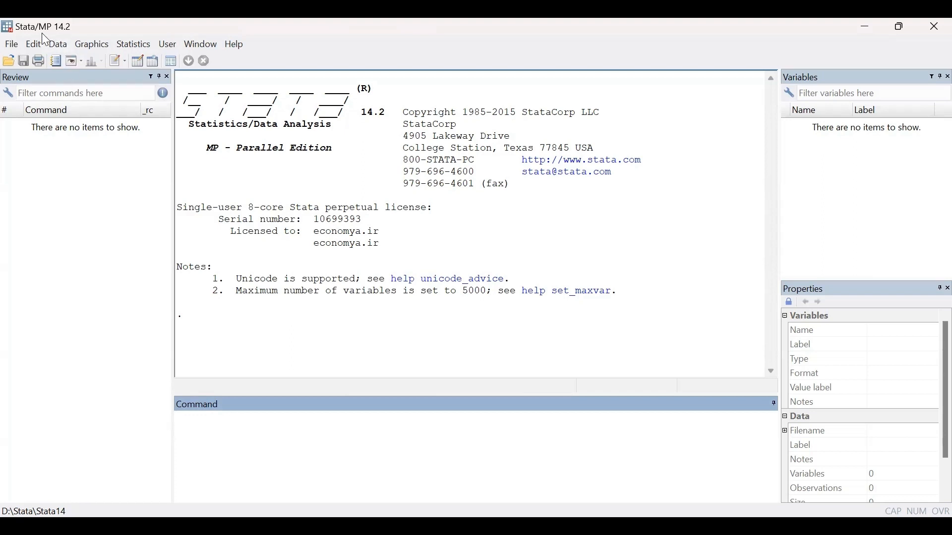
Import Sheet1 of the Excel workbook "Data File." from the Desktop, using the first row as variable names.
left_click(12, 46)
left_click(13, 44)
left_click(12, 45)
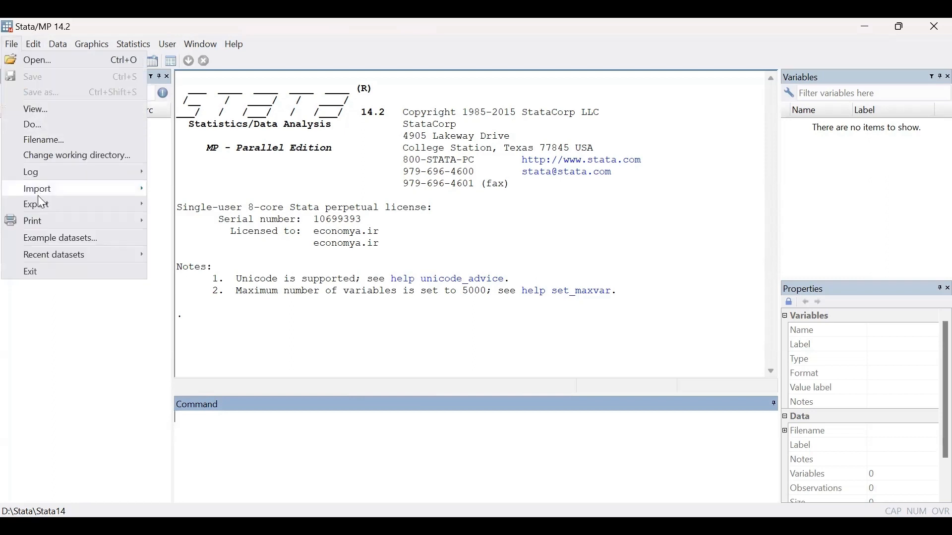
mouse_move(40, 195)
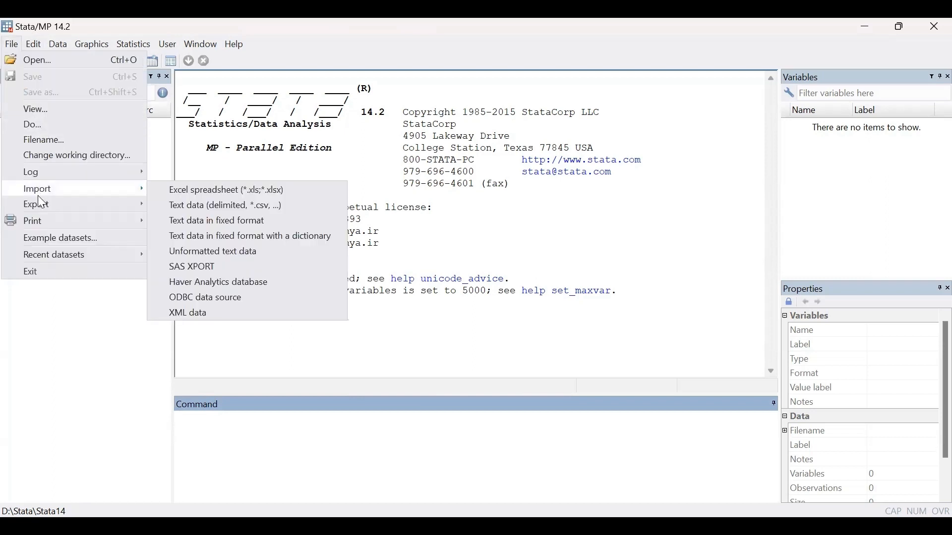
left_click(180, 194)
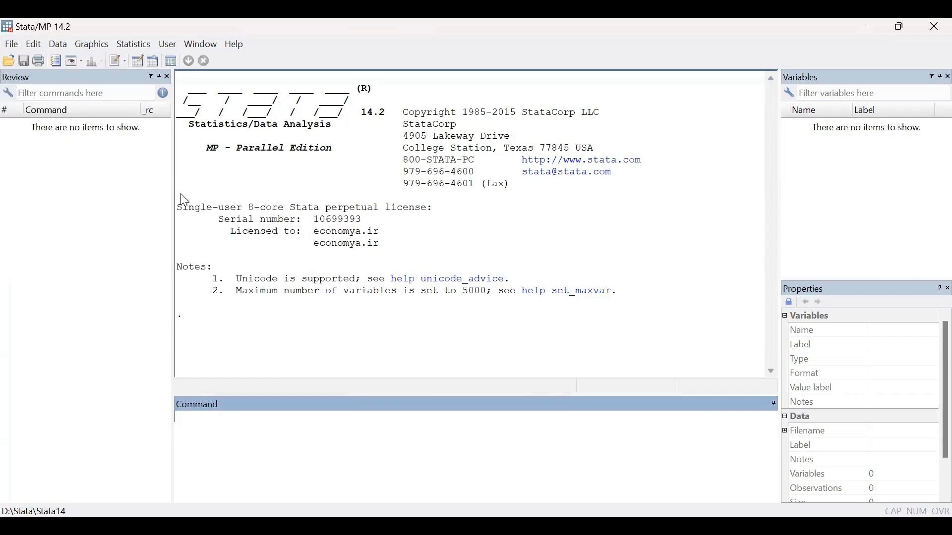
left_click(617, 216)
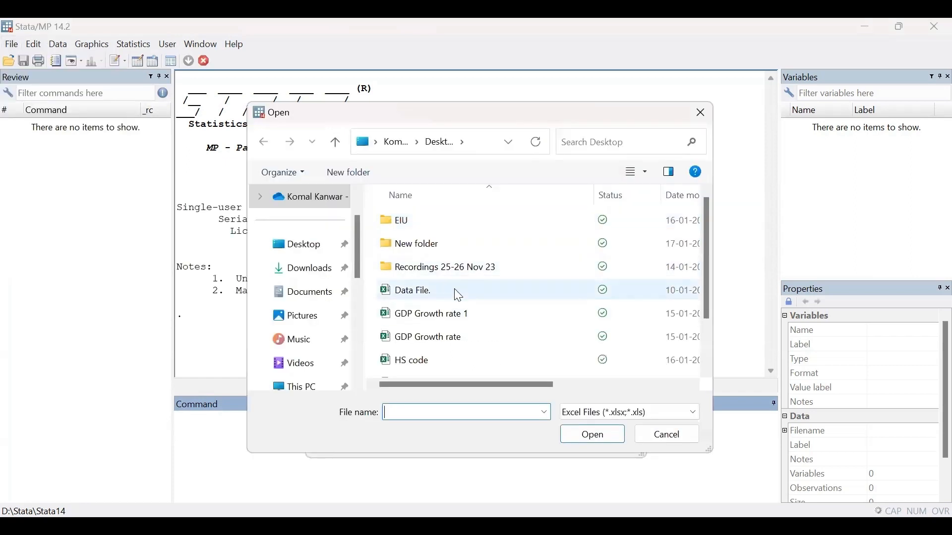
left_click(457, 294)
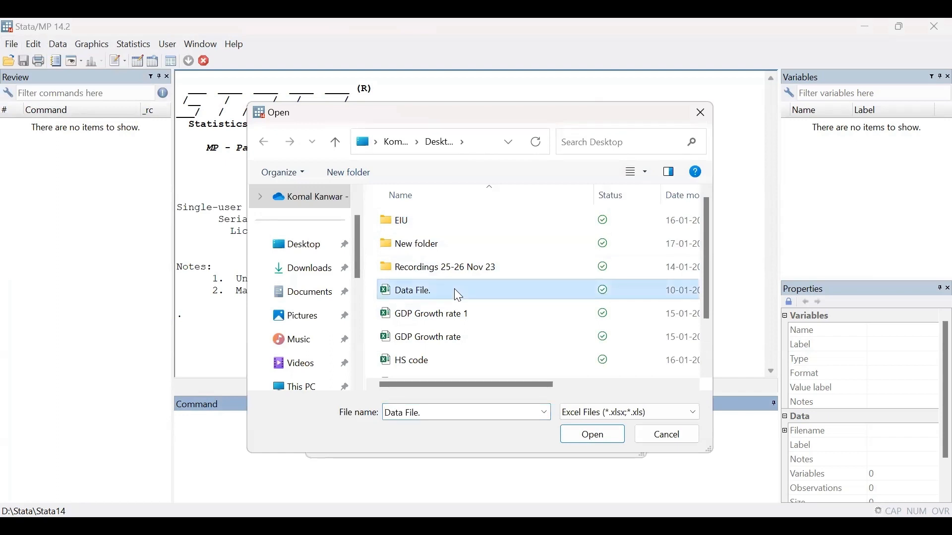
left_click(595, 435)
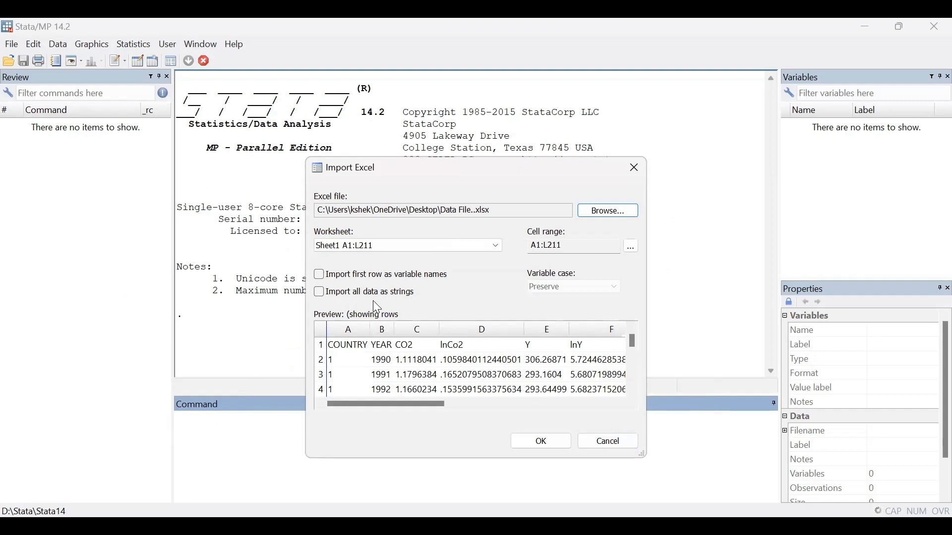
left_click(320, 276)
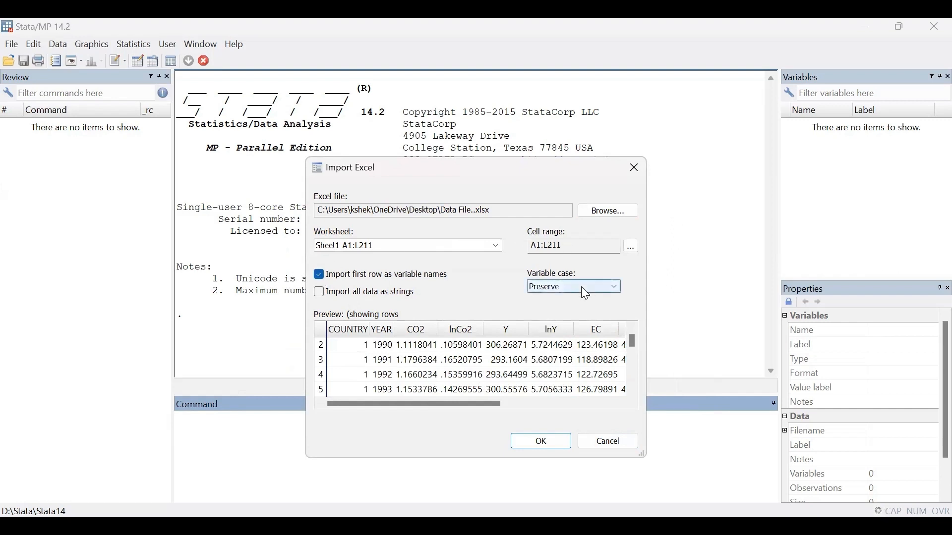
left_click(541, 445)
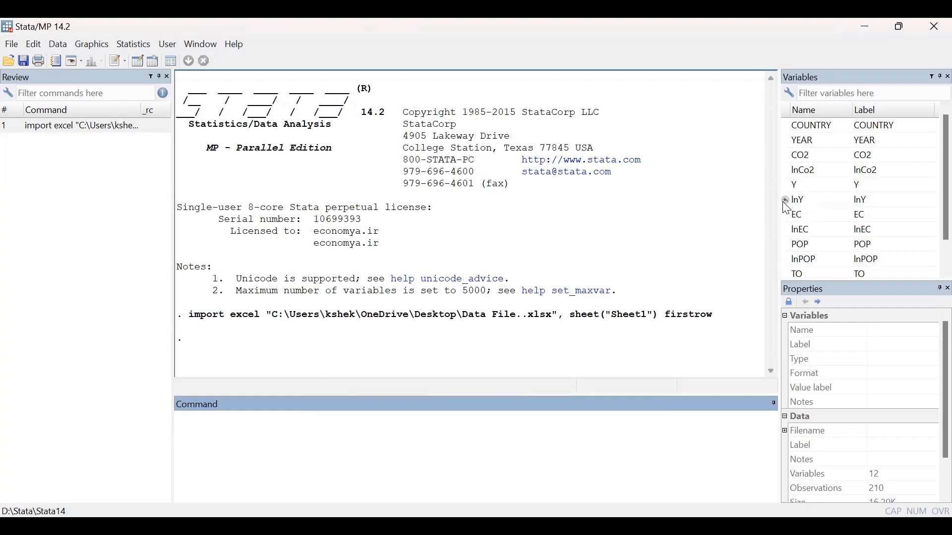
Enter xtset as the command name for declaring the panel structure.
left_click(290, 417)
type("xt")
type("set")
type(" id")
type(" time")
key("BackSpace")
key("BackSpace")
key("BackSpace")
key("BackSpace")
key("BackSpace")
key("BackSpace")
key("BackSpace")
Declare the dataset as yearly panel data by running xtset with COUNTRY as panel variable, YEAR as time variable and the yearly option.
left_click(787, 127)
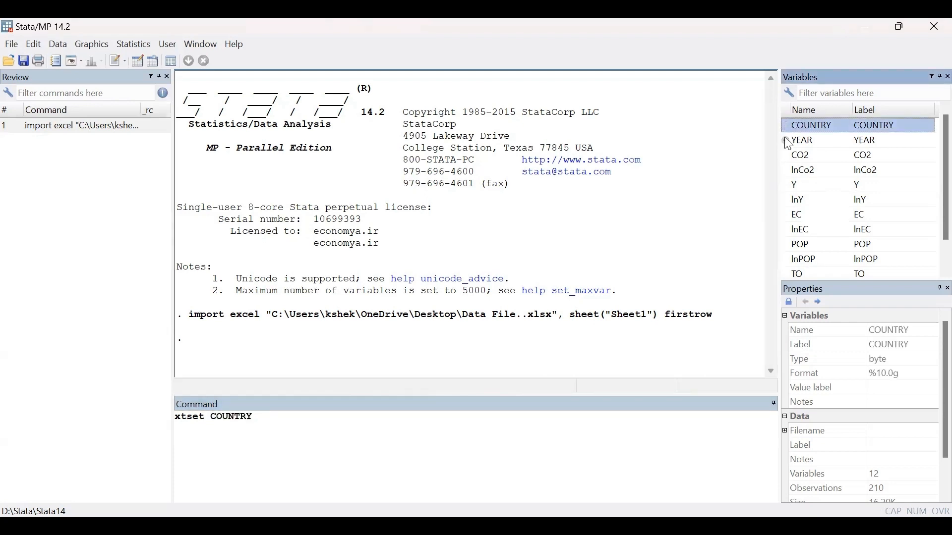
left_click(788, 141)
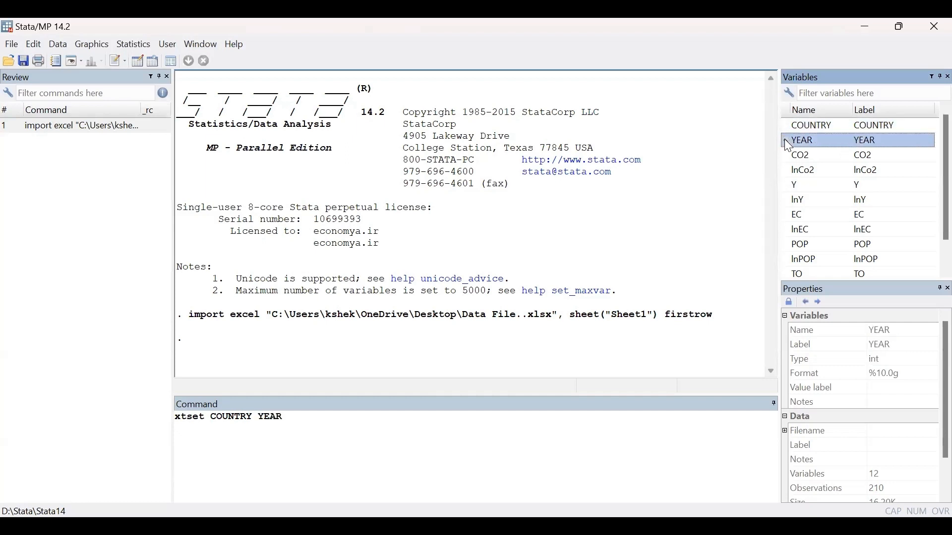
left_click(345, 414)
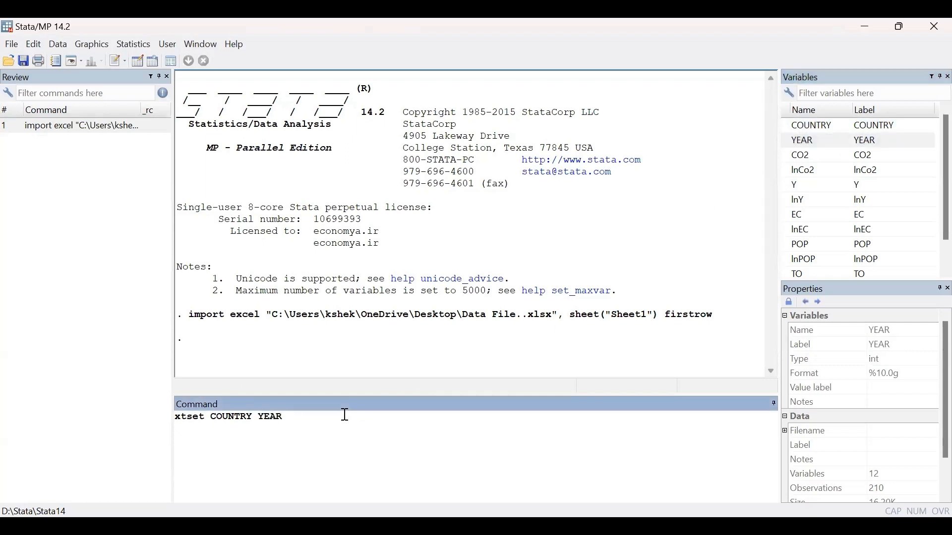
type(", yearly")
key("Return")
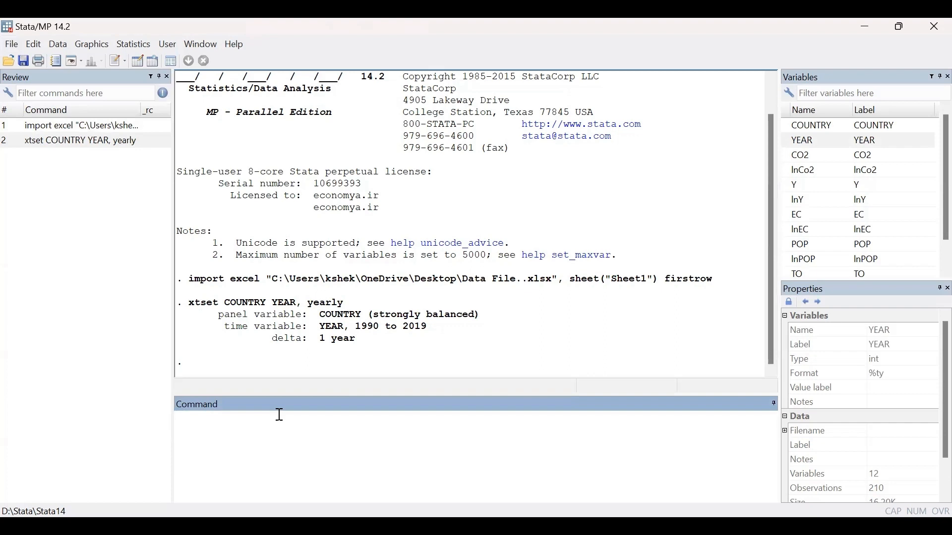
Run summarize to produce summary statistics for all variables in the dataset.
type("summarize")
key("Return")
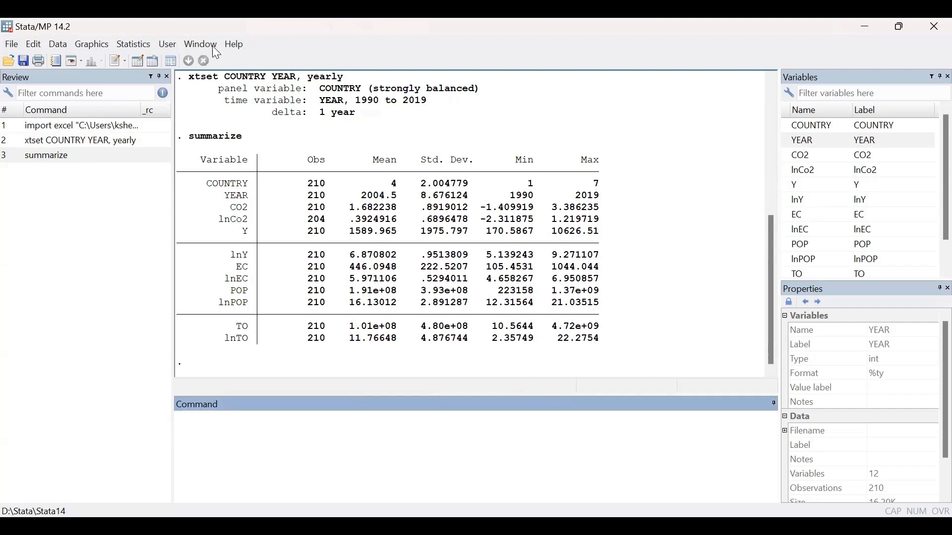
Produce standard summary statistics for only lnCo2, lnY, lnEC and lnPOP through the Summary statistics dialog.
left_click(134, 45)
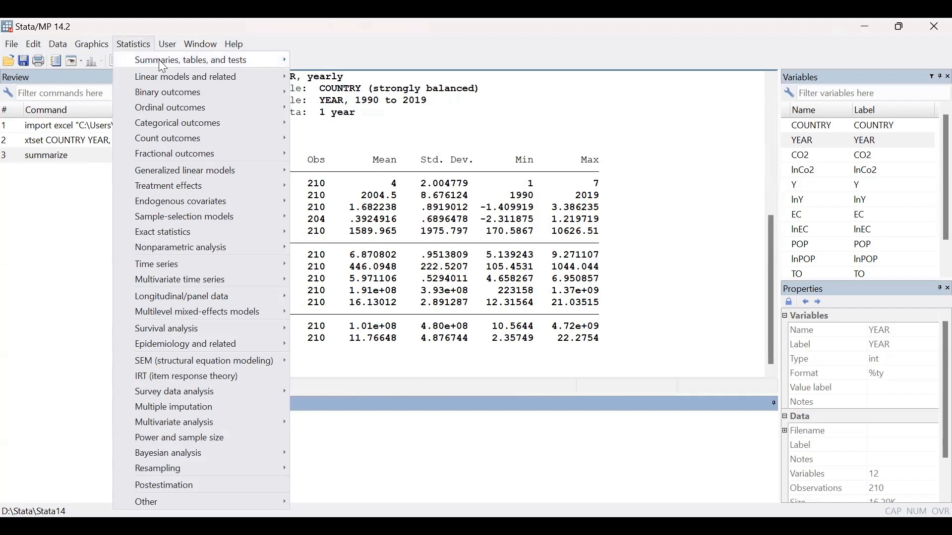
mouse_move(163, 66)
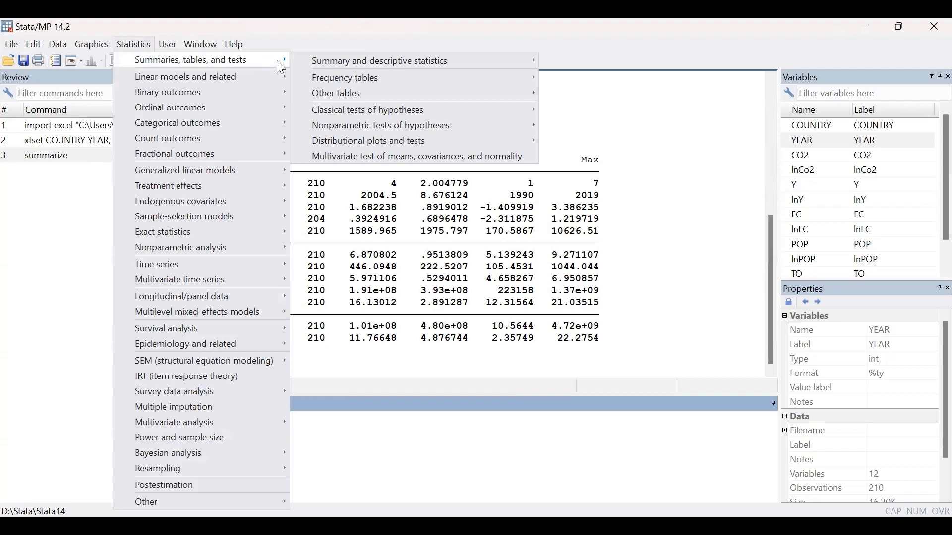
mouse_move(322, 68)
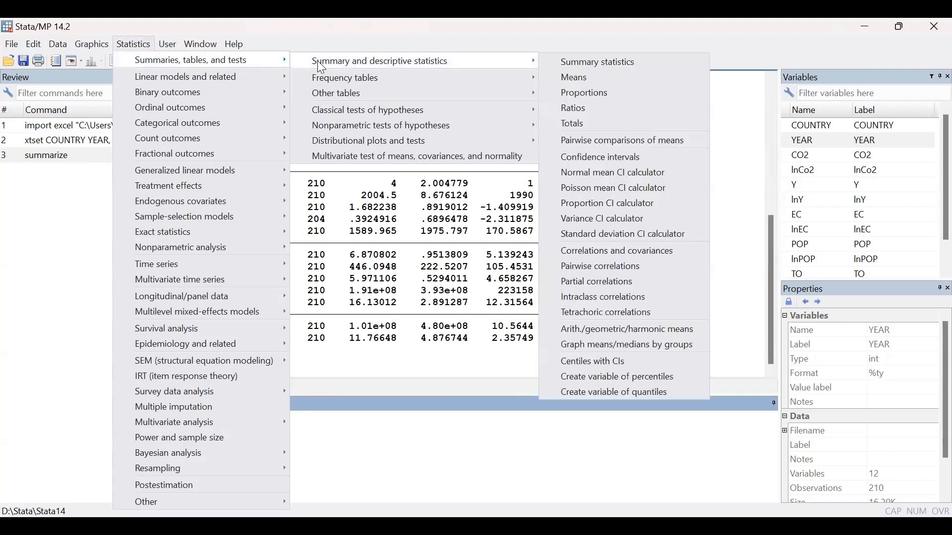
left_click(571, 63)
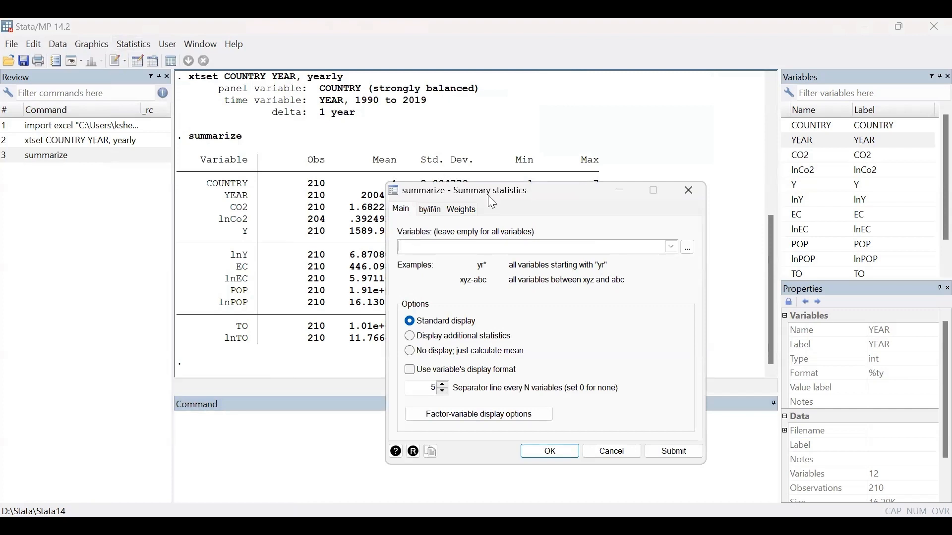
left_click(673, 247)
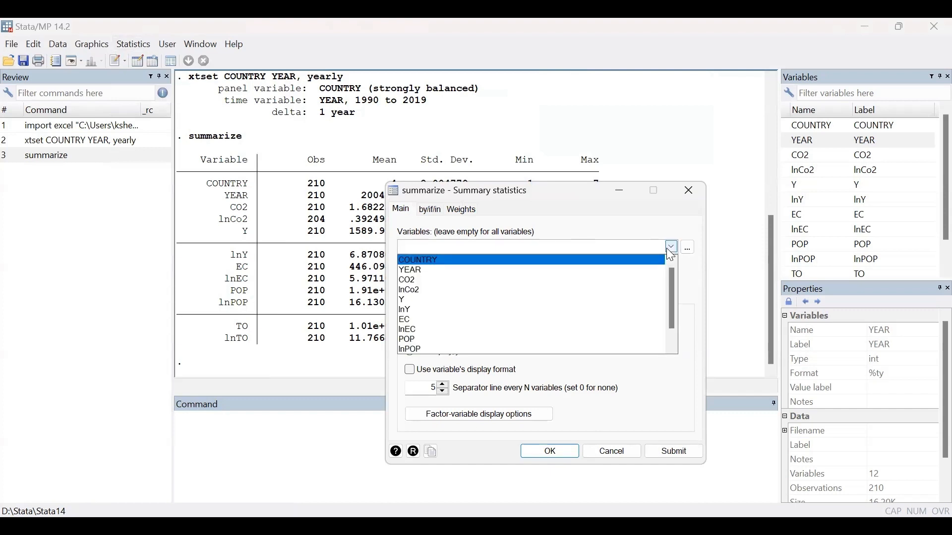
left_click(473, 291)
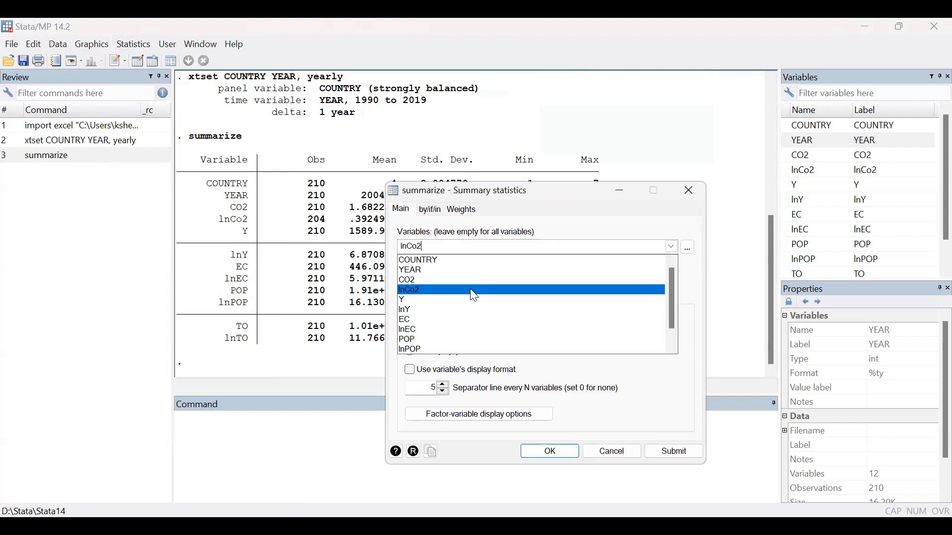
left_click(464, 313)
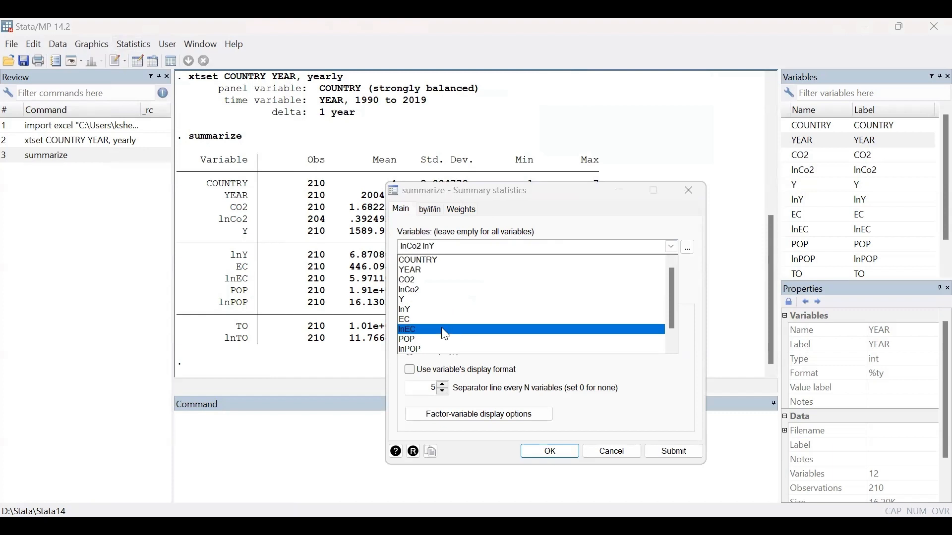
left_click(447, 332)
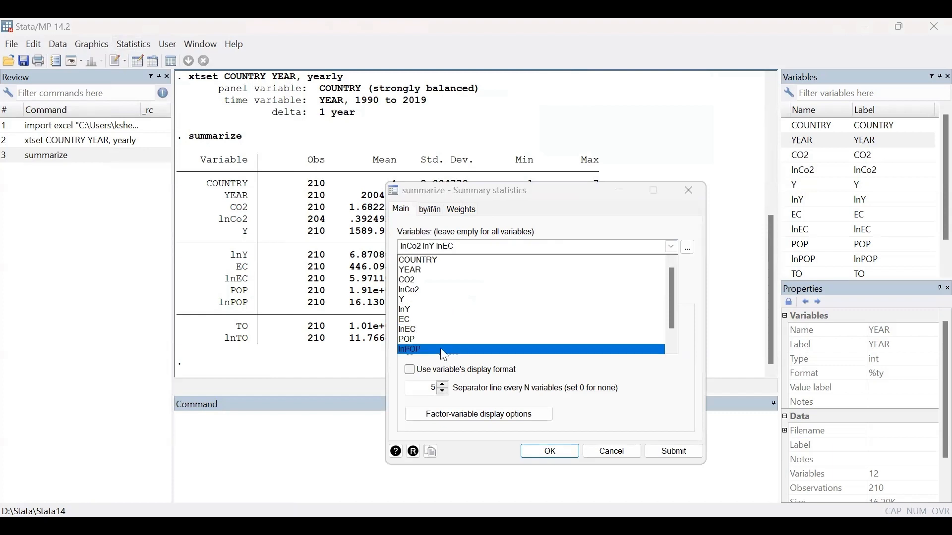
left_click(441, 349)
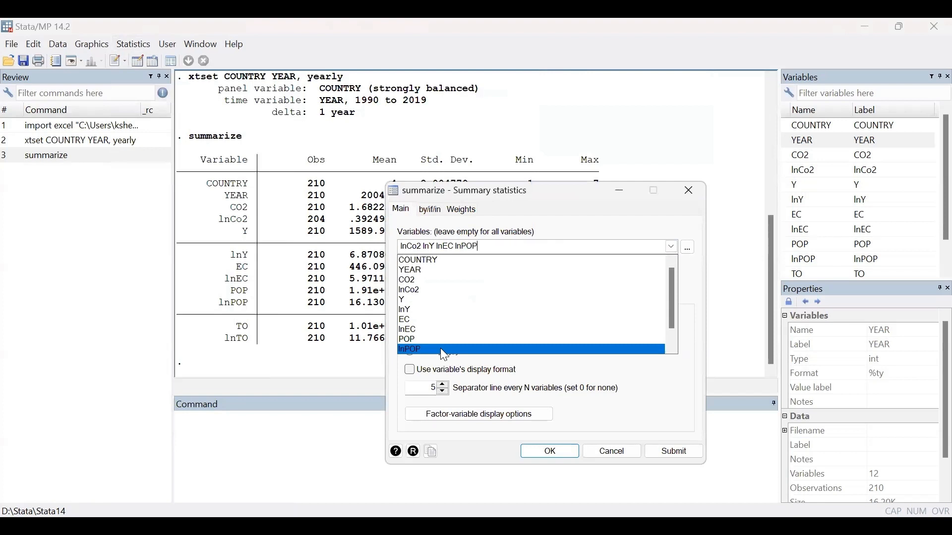
left_click(695, 283)
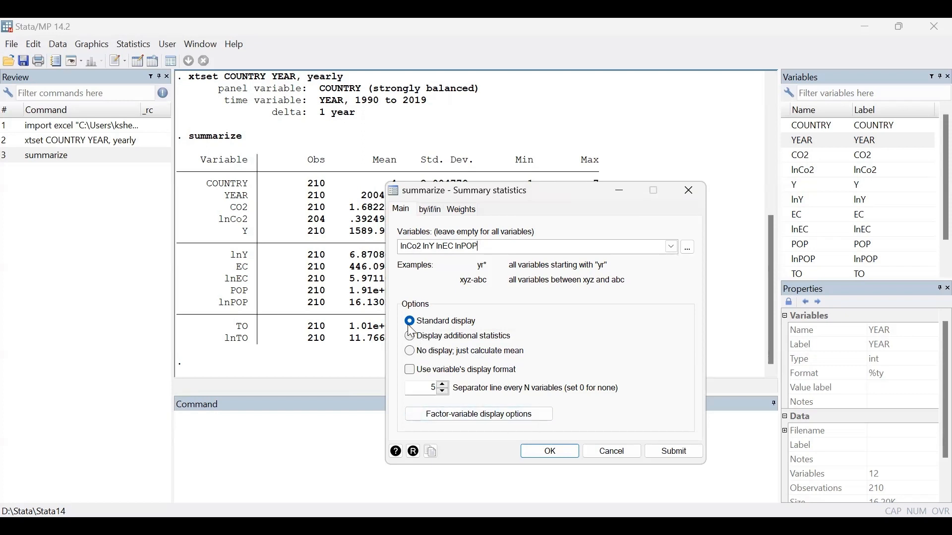
left_click(551, 455)
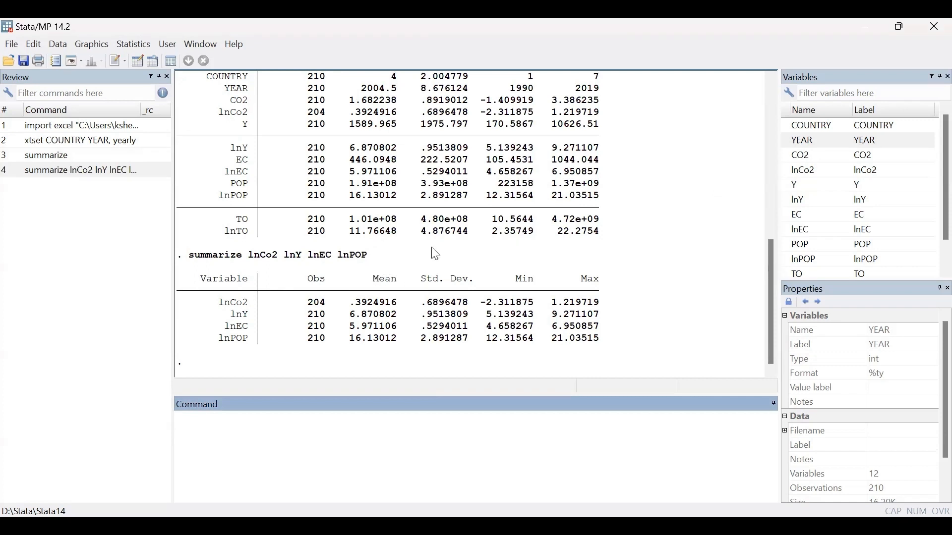
Summarize lnCo2, lnY, lnEC and lnPOP with additional statistics displayed, and continue the paused output to review the detailed tables.
left_click(154, 47)
left_click(156, 48)
left_click(134, 44)
mouse_move(209, 60)
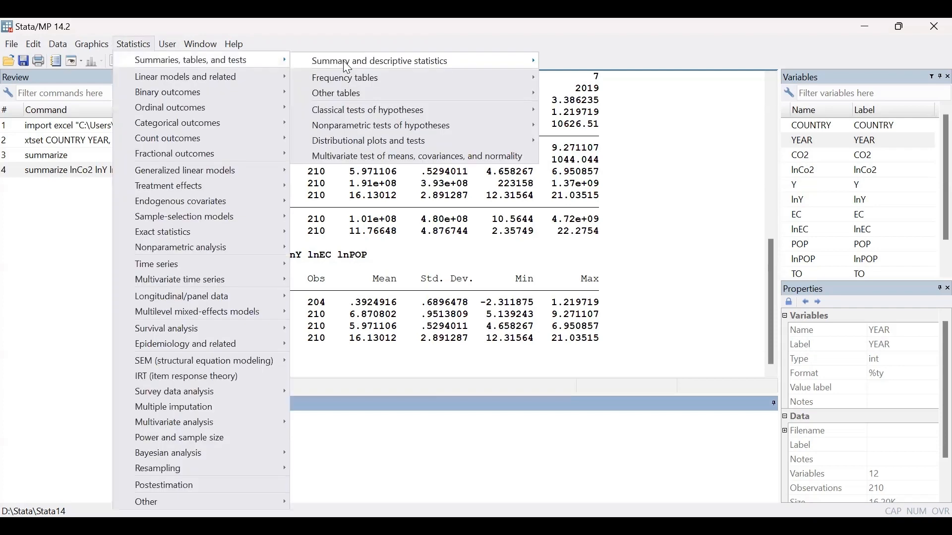
mouse_move(511, 64)
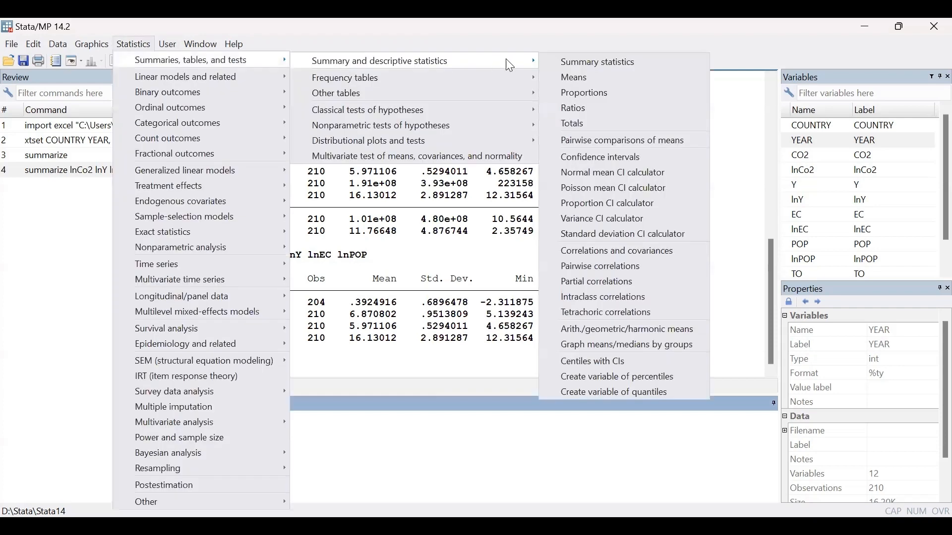
left_click(599, 63)
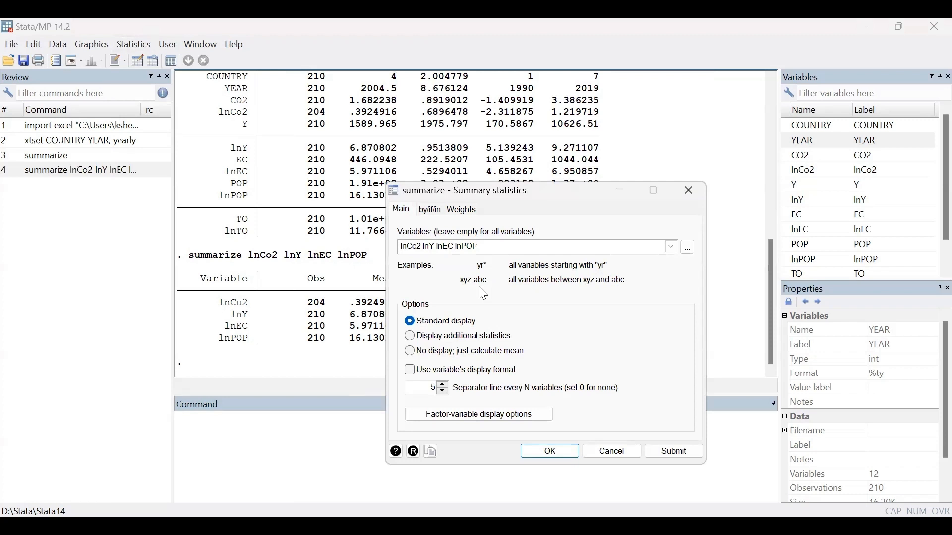
left_click(411, 338)
left_click(565, 452)
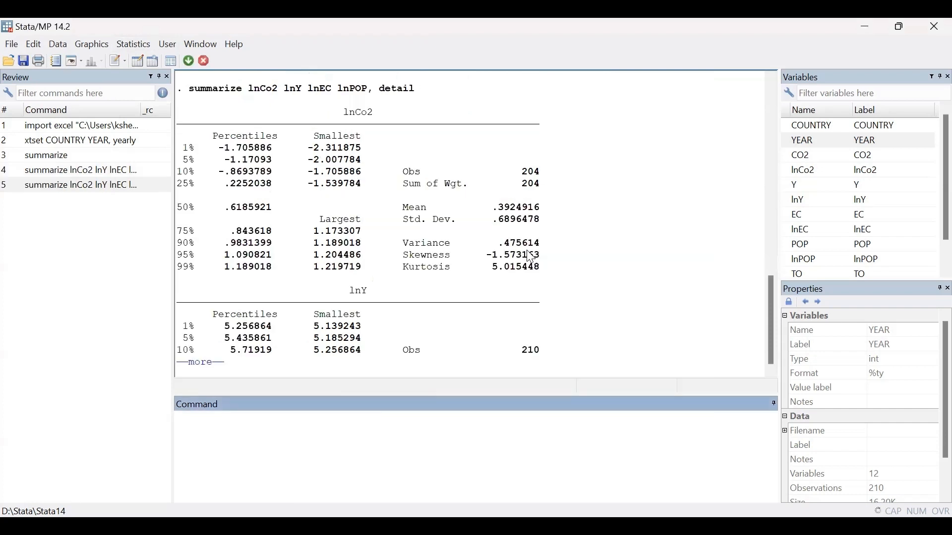
left_click(207, 366)
scroll(538, 199, "up", 4)
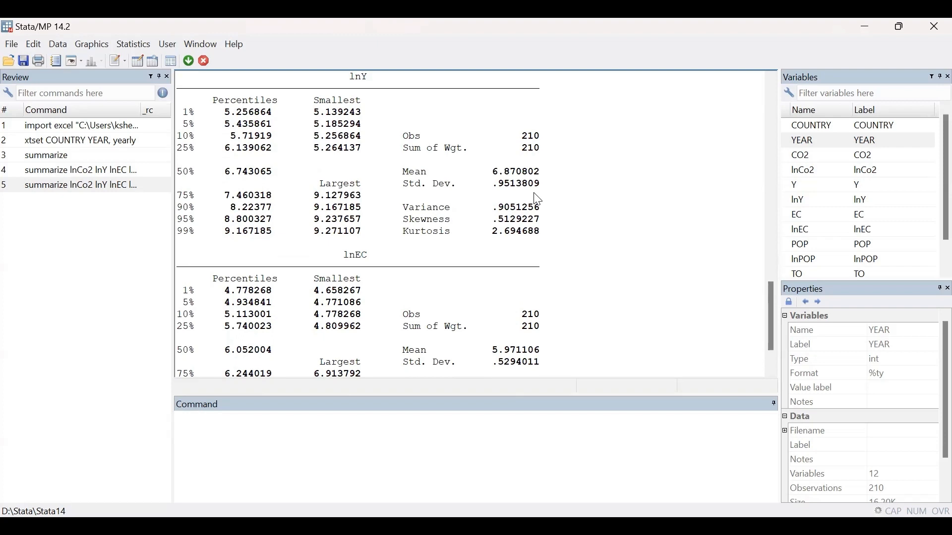
scroll(466, 166, "up", 3)
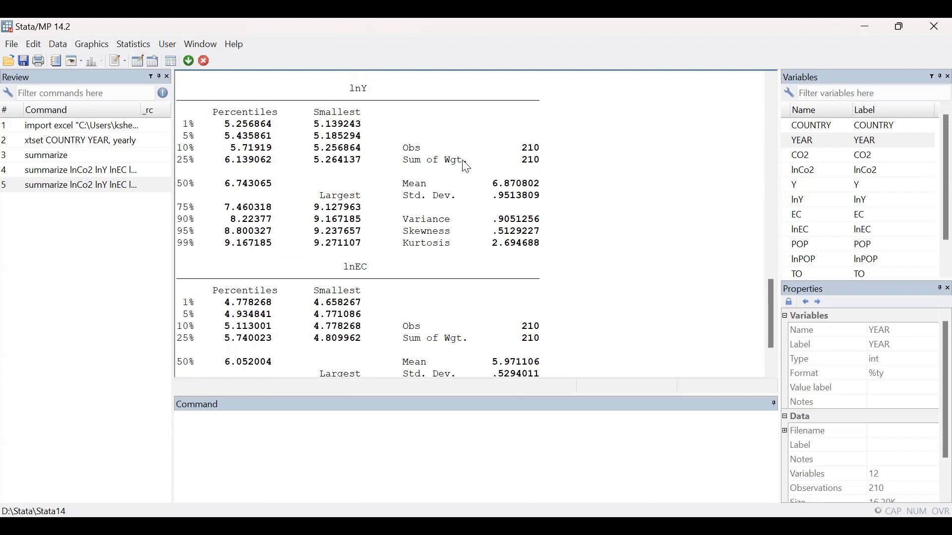
scroll(466, 166, "up", 4)
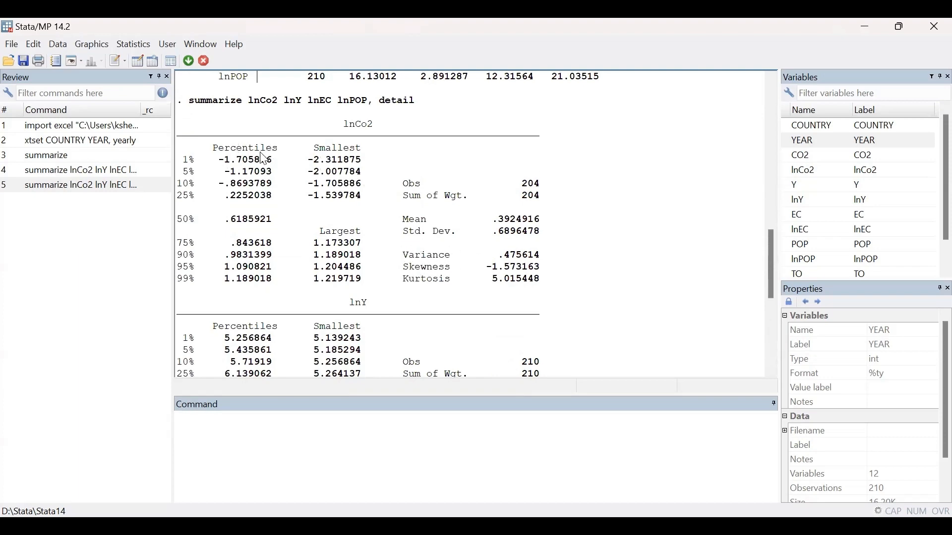
Compute the arithmetic, geometric and harmonic means of lnY at the 95 confidence level.
left_click(134, 44)
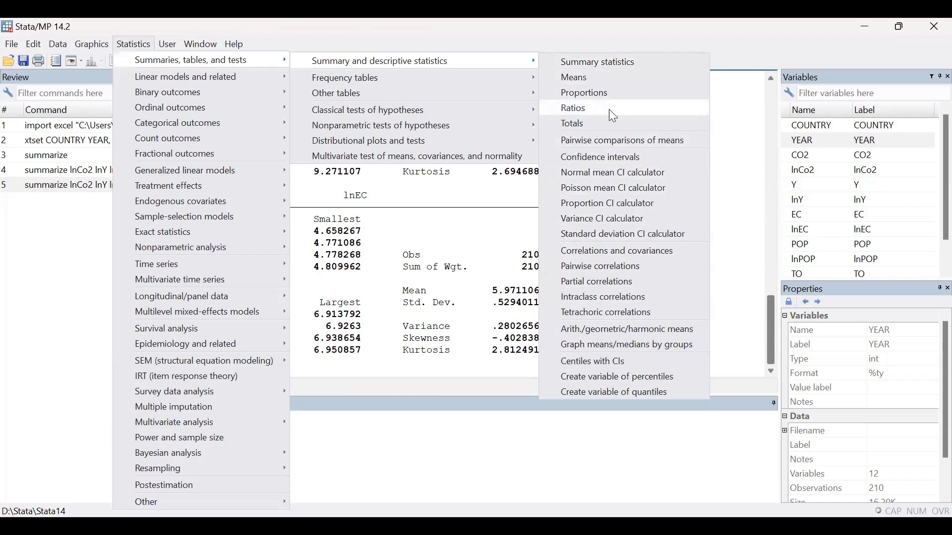
left_click(609, 332)
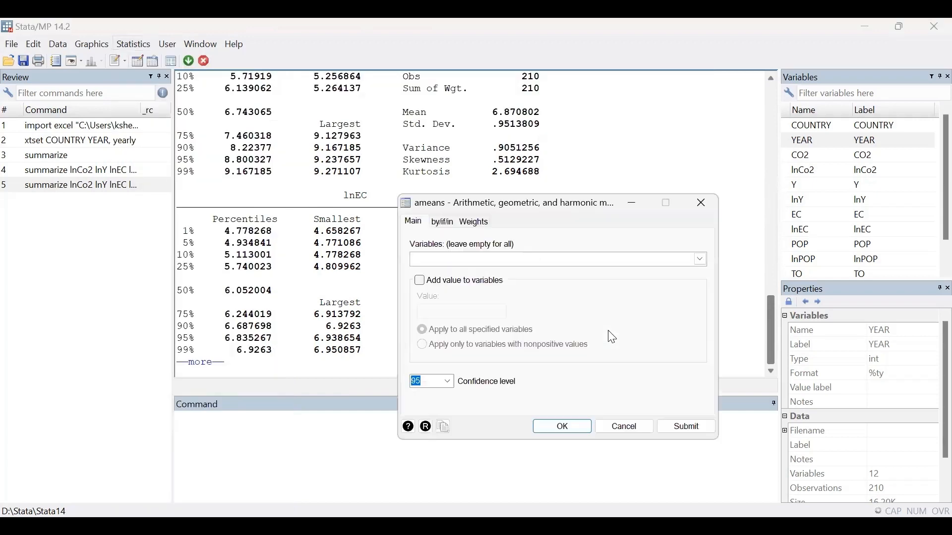
left_click(701, 259)
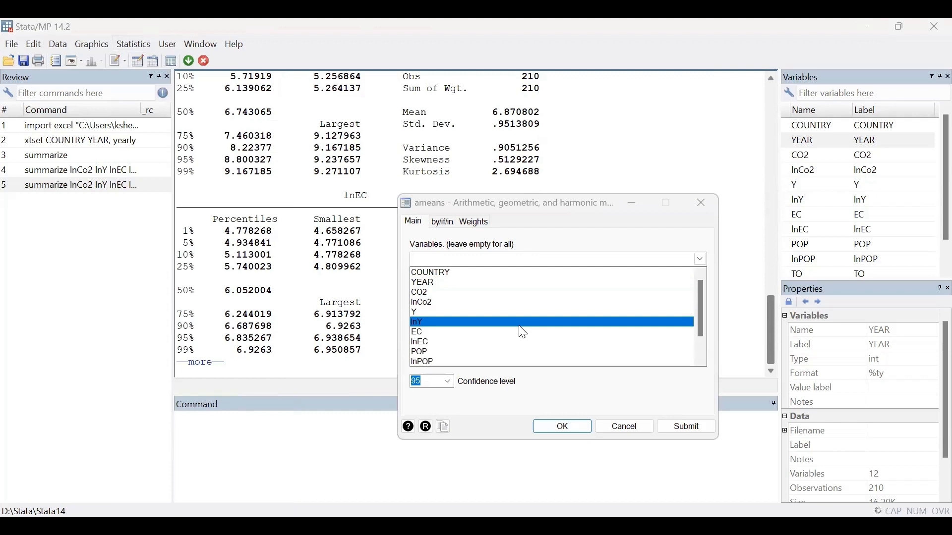
left_click(521, 325)
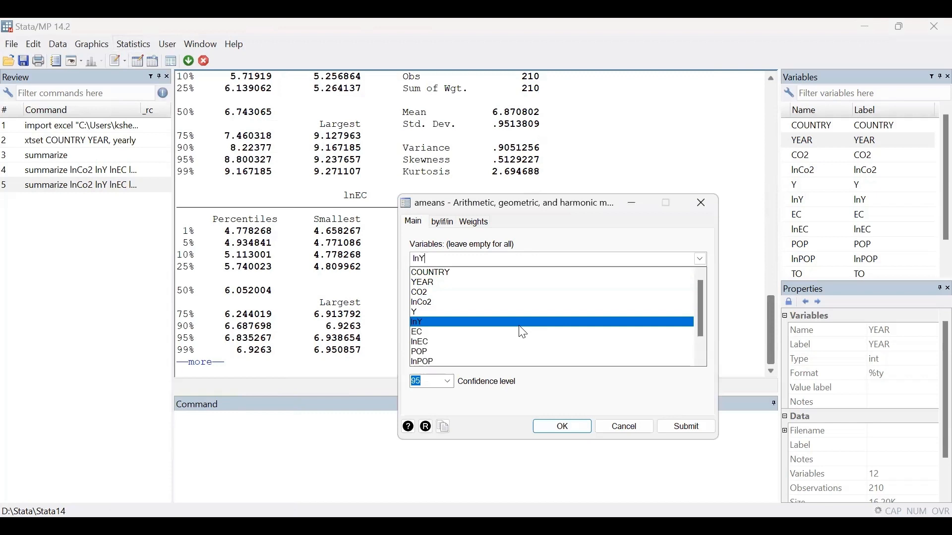
left_click(604, 261)
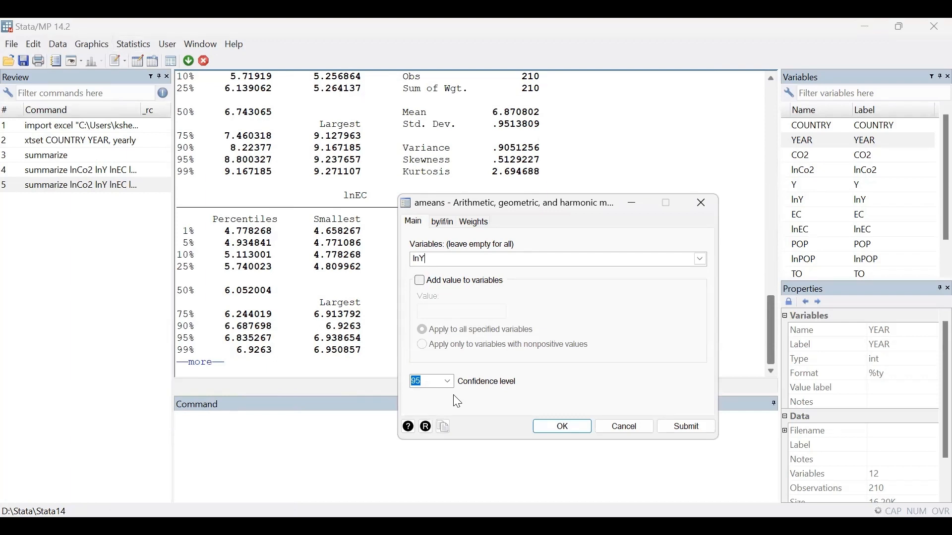
left_click(553, 428)
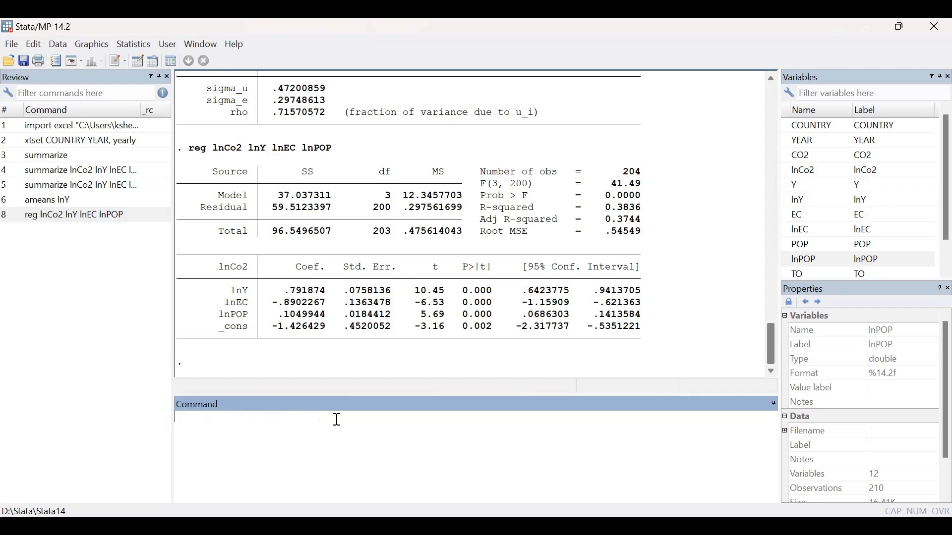
Run a linear regression with reg, using lnCo2 as dependent variable and lnY, lnEC and lnPOP as regressors.
type("reg")
left_click(788, 172)
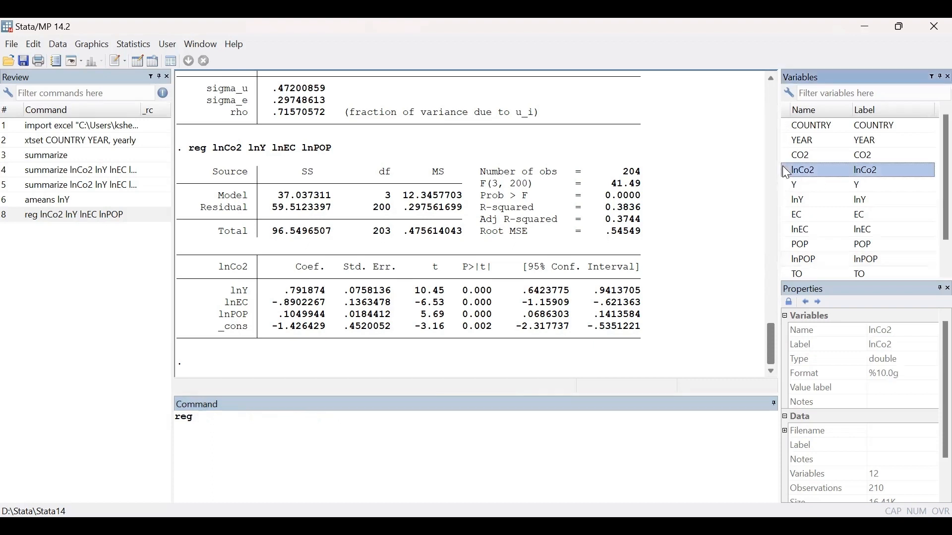
left_click(784, 202)
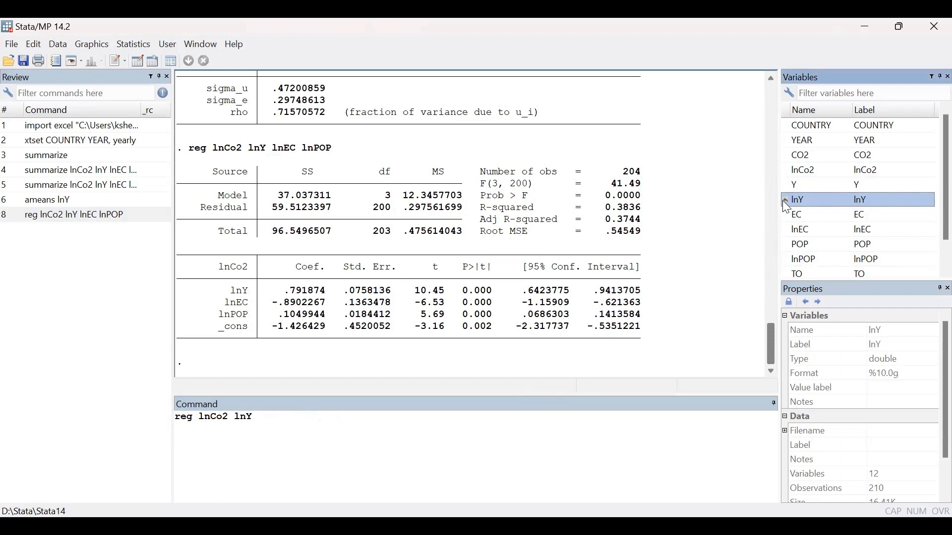
left_click(787, 231)
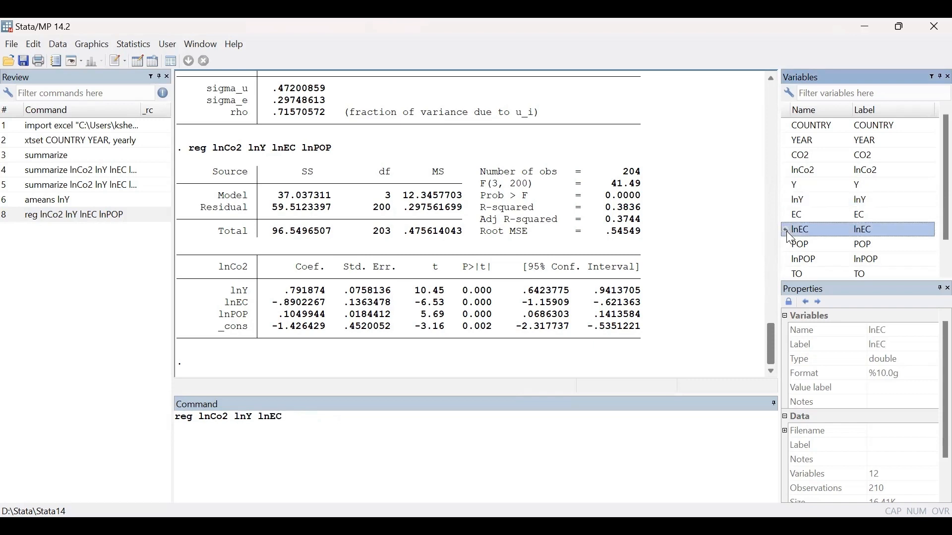
left_click(783, 258)
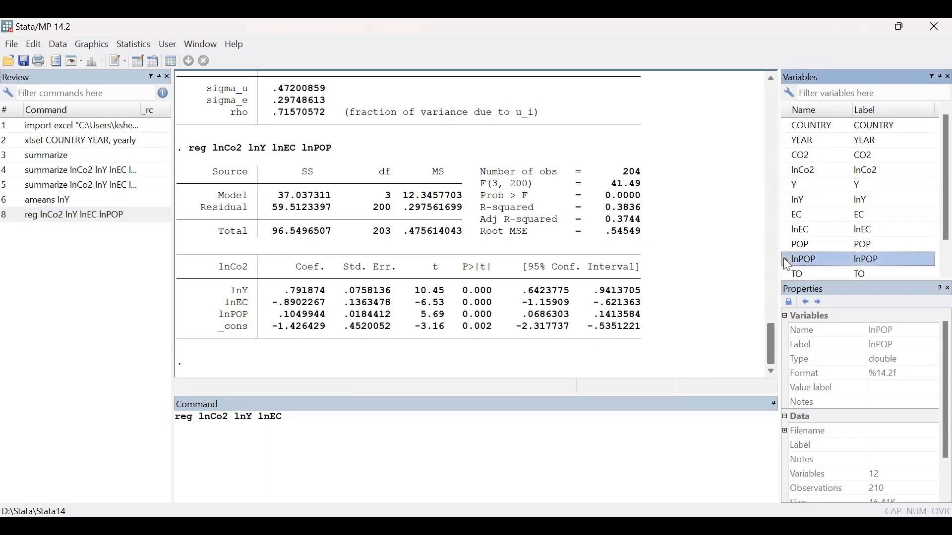
left_click(381, 417)
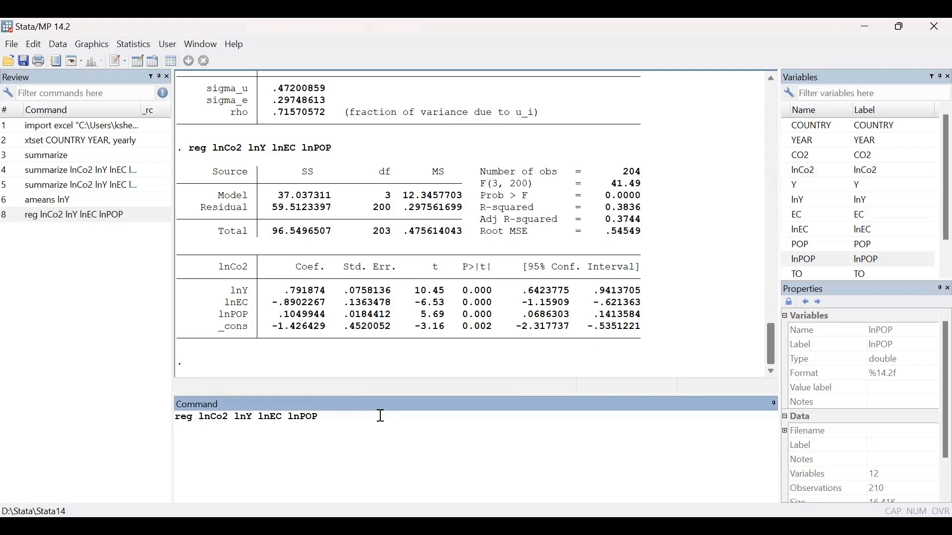
key("Return")
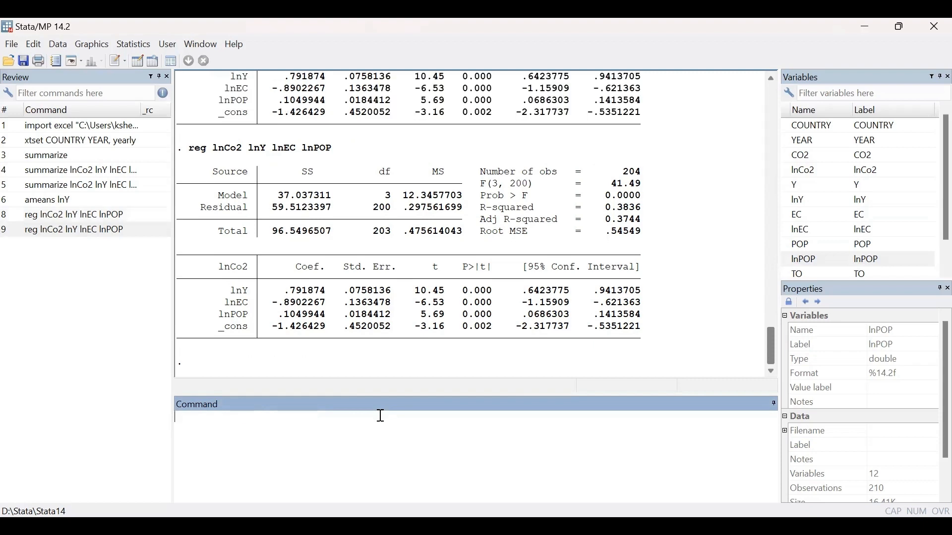